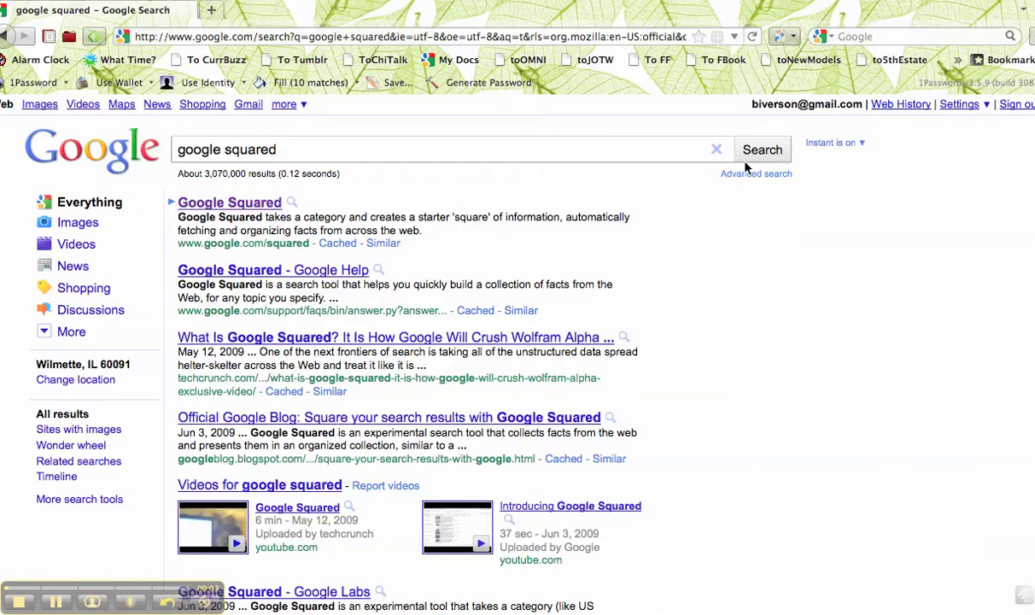
Open the Google Squared result from the 'google squared' search results
left_click(267, 208)
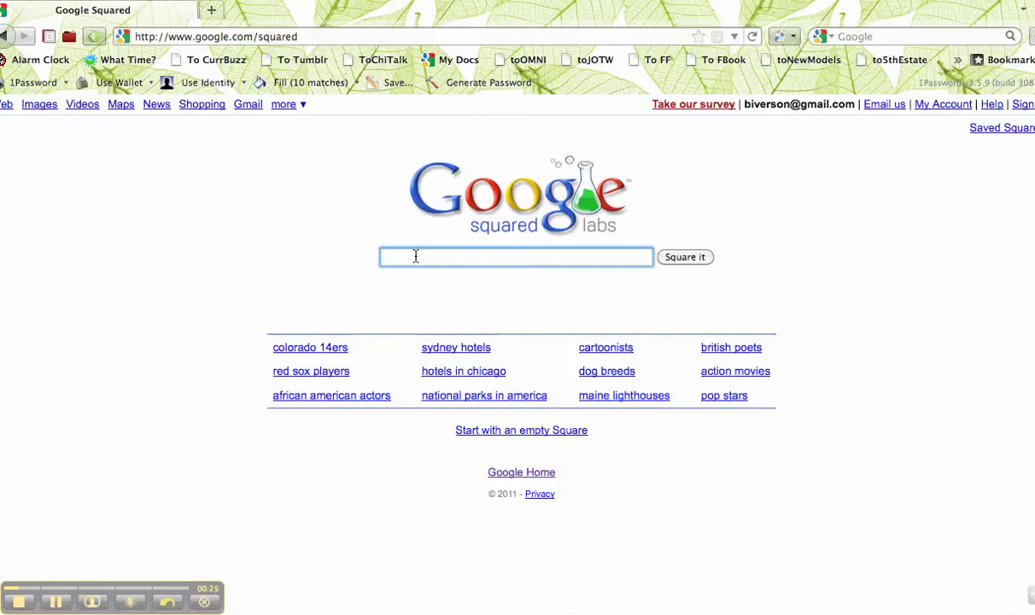
Build a square for 'chicago music venues' using the search suggestion
type("Ch")
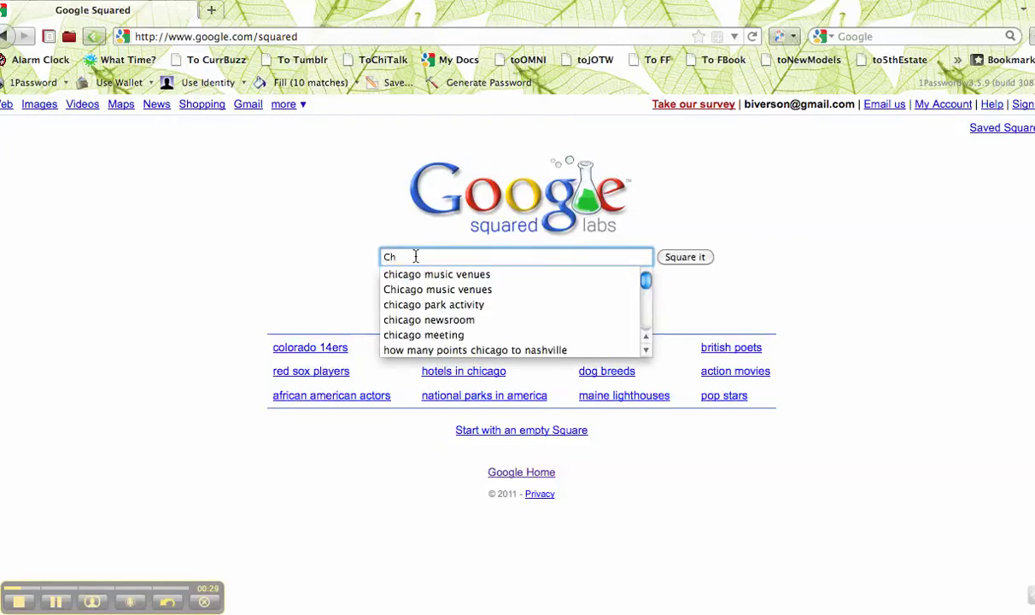
left_click(450, 273)
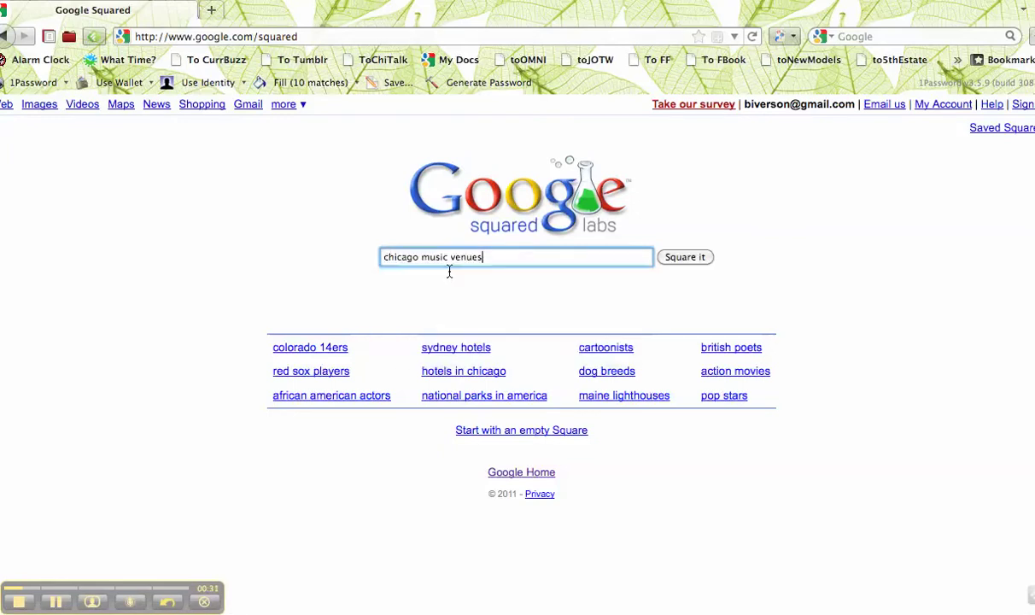
left_click(692, 261)
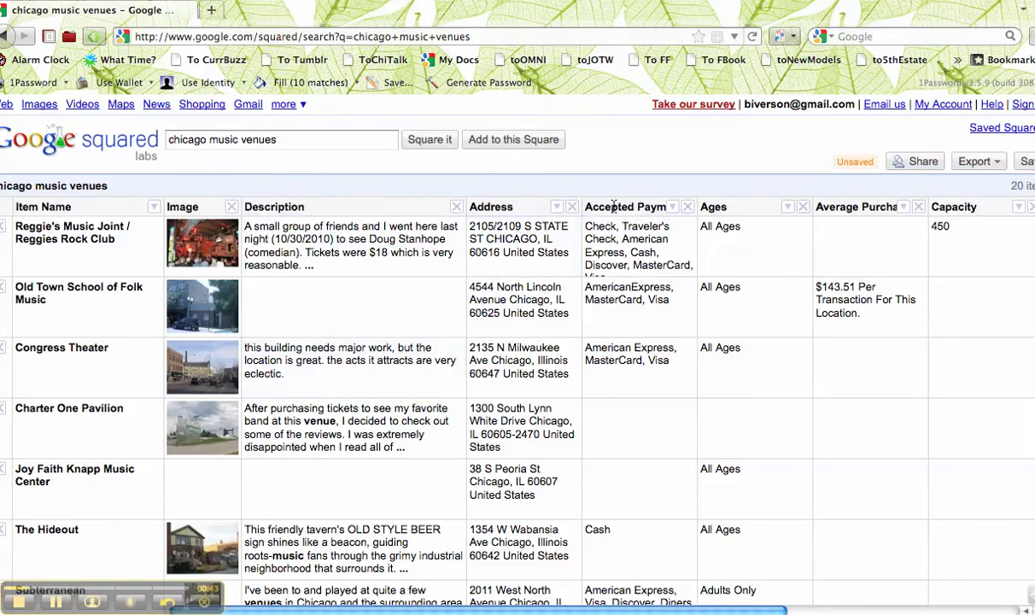
Remove the Average Purchase and Image columns from the venues square
left_click(920, 211)
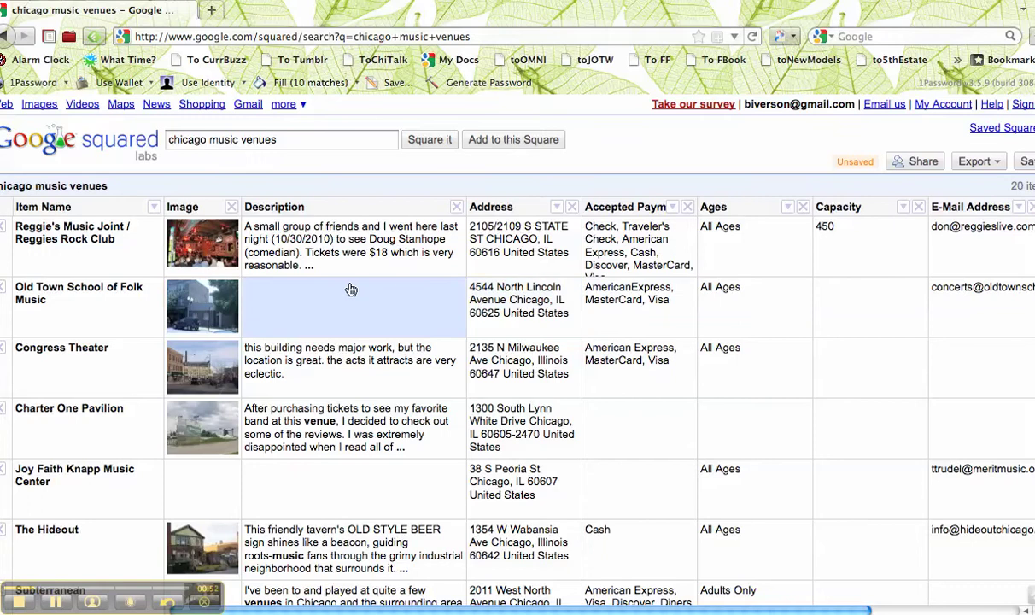
left_click(232, 207)
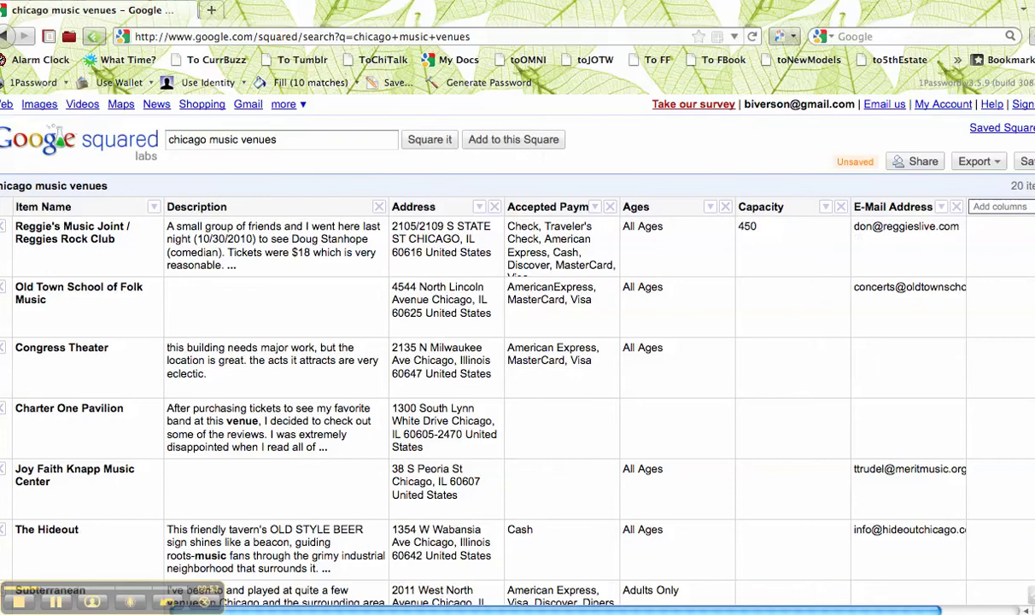
scroll(491, 388, "down", 20)
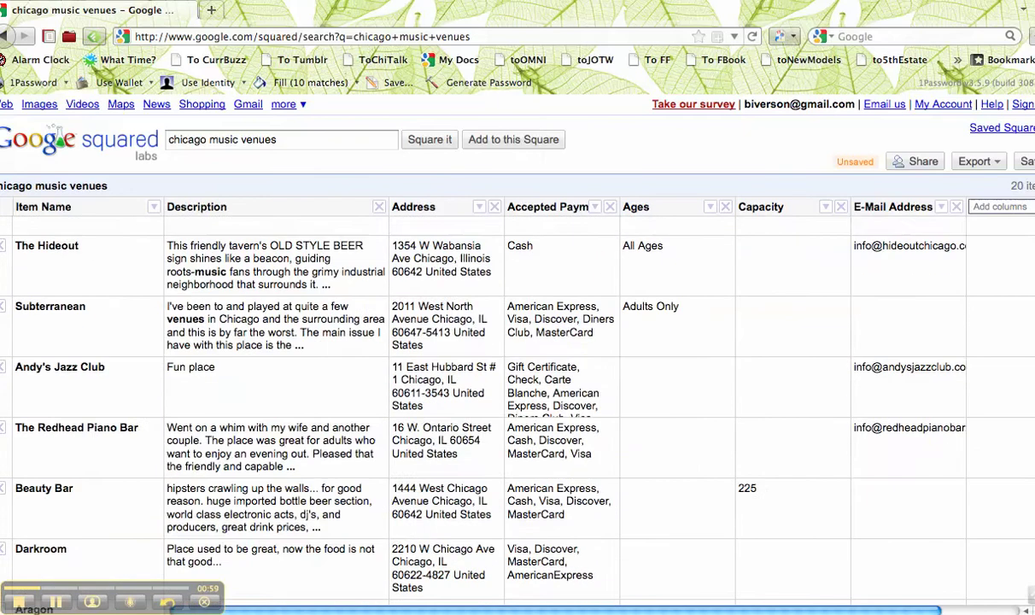
scroll(490, 389, "down", 2)
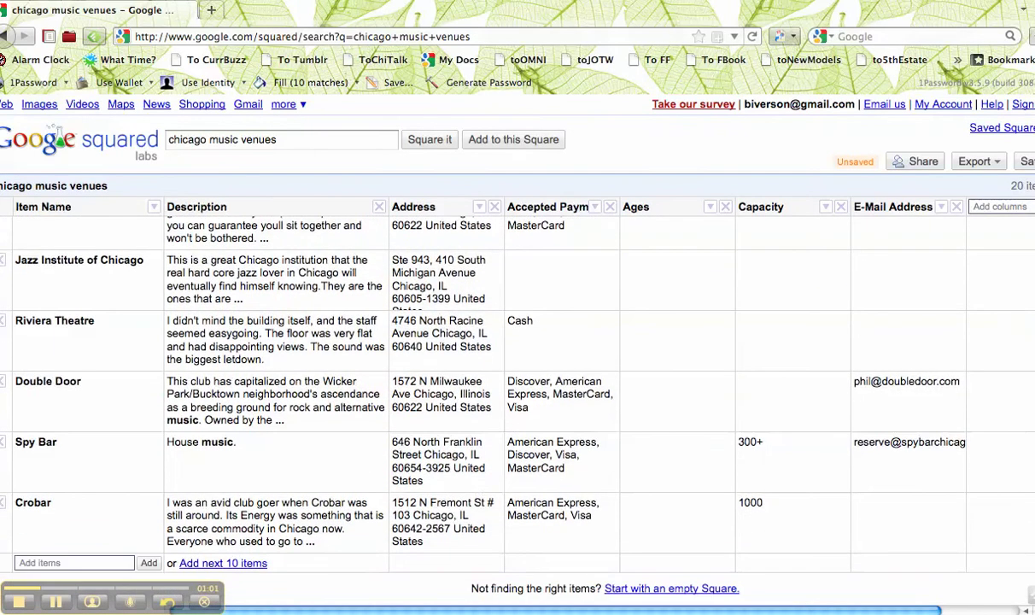
Grow the venues square to 30 items with the next 10 and save it
left_click(216, 564)
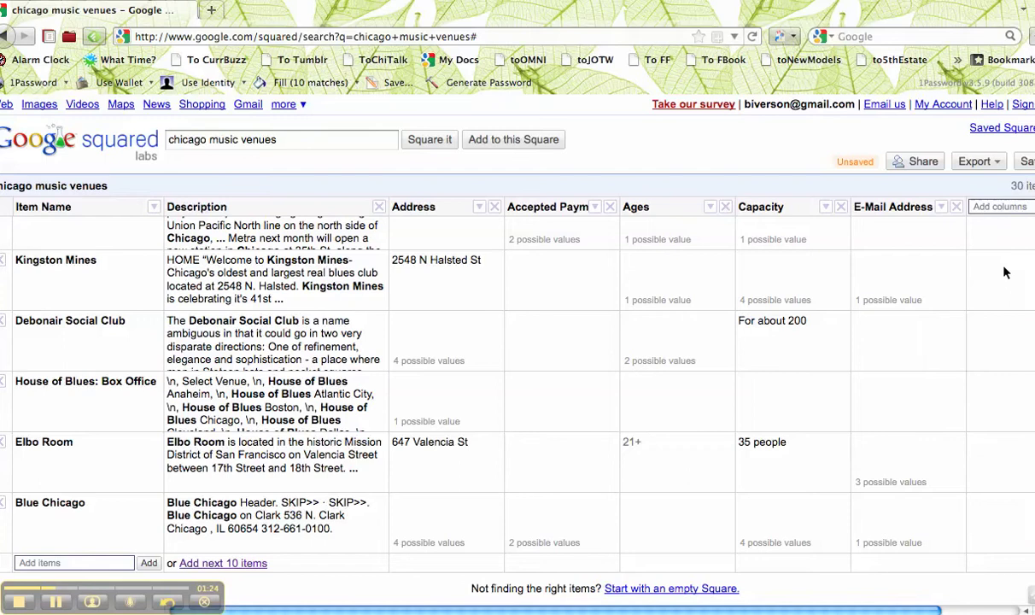
left_click(1028, 162)
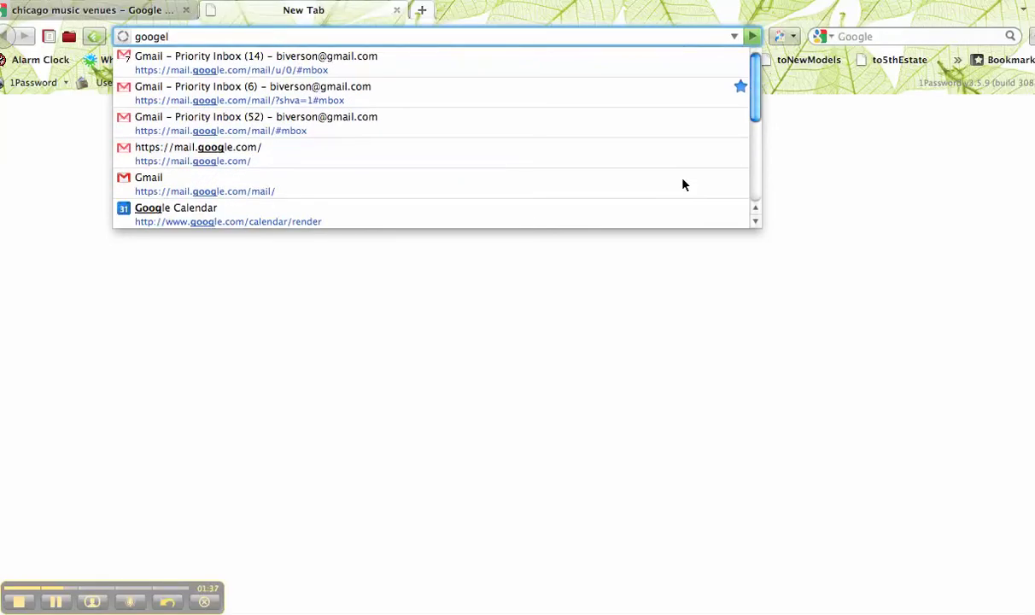
Search for 'google fusion' and go to the Google Fusion Tables (Beta) site
key("BackSpace")
key("BackSpace")
type("le fusion")
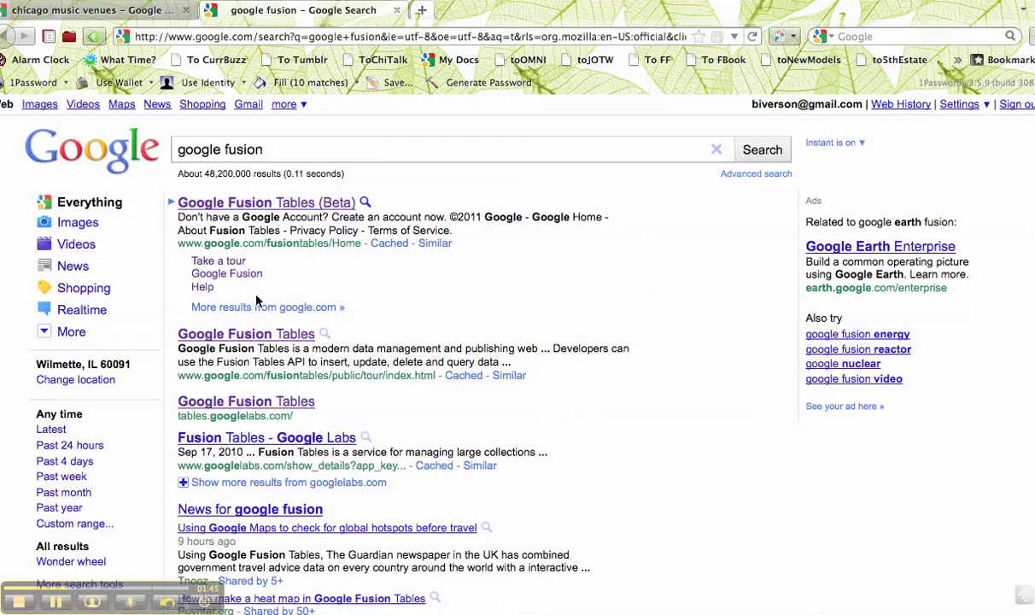
left_click(291, 212)
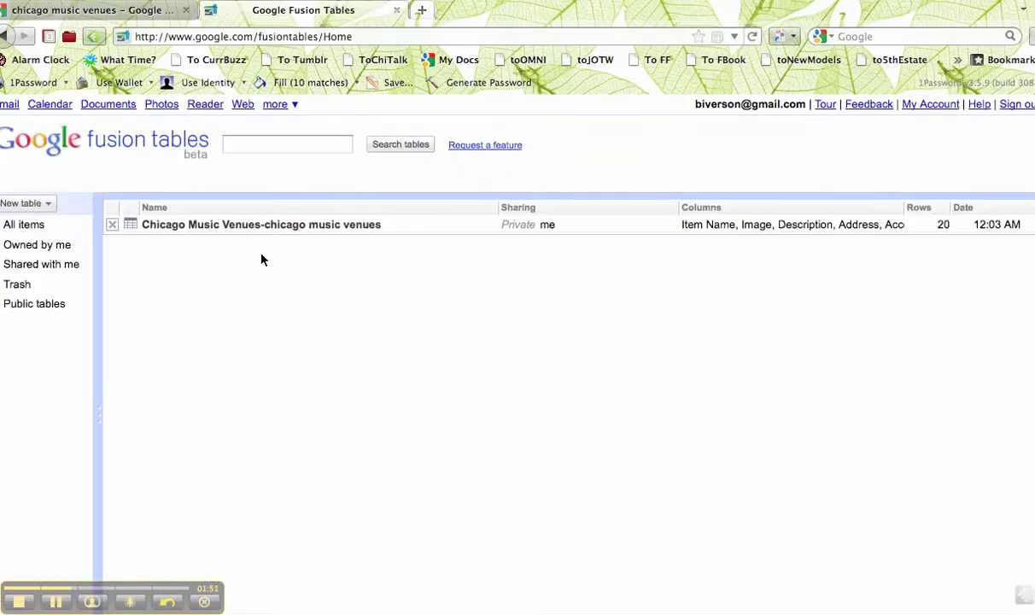
Trash the old Chicago Music Venues table and begin a new import from Google Spreadsheets
left_click(111, 231)
left_click(34, 304)
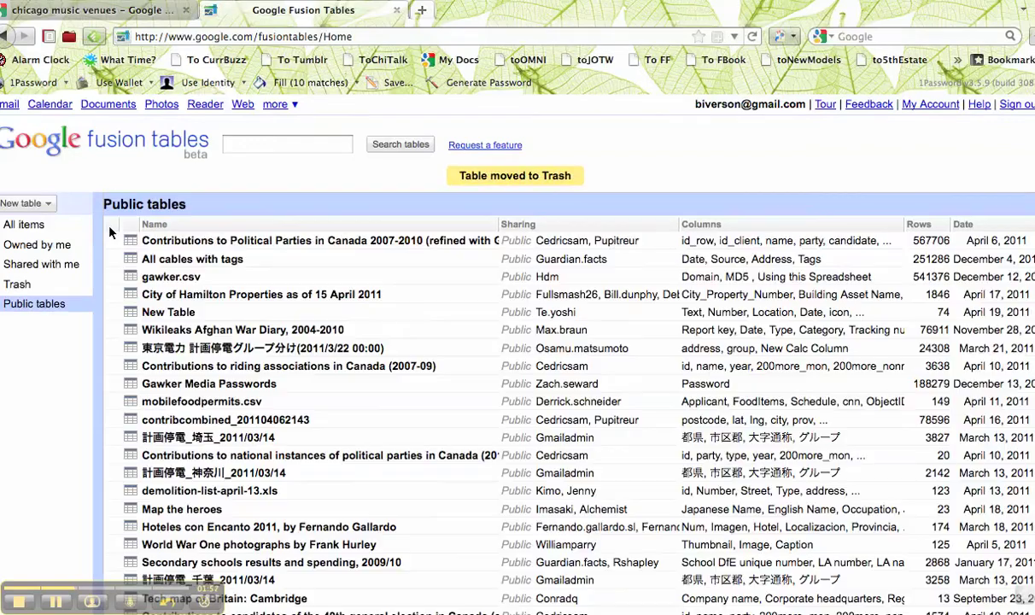
left_click(44, 205)
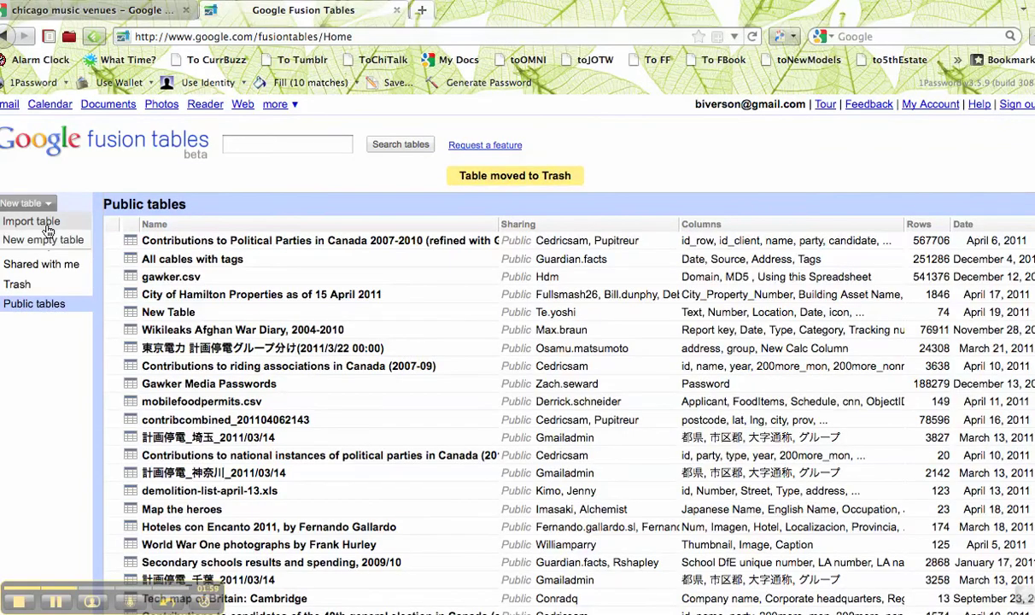
left_click(44, 236)
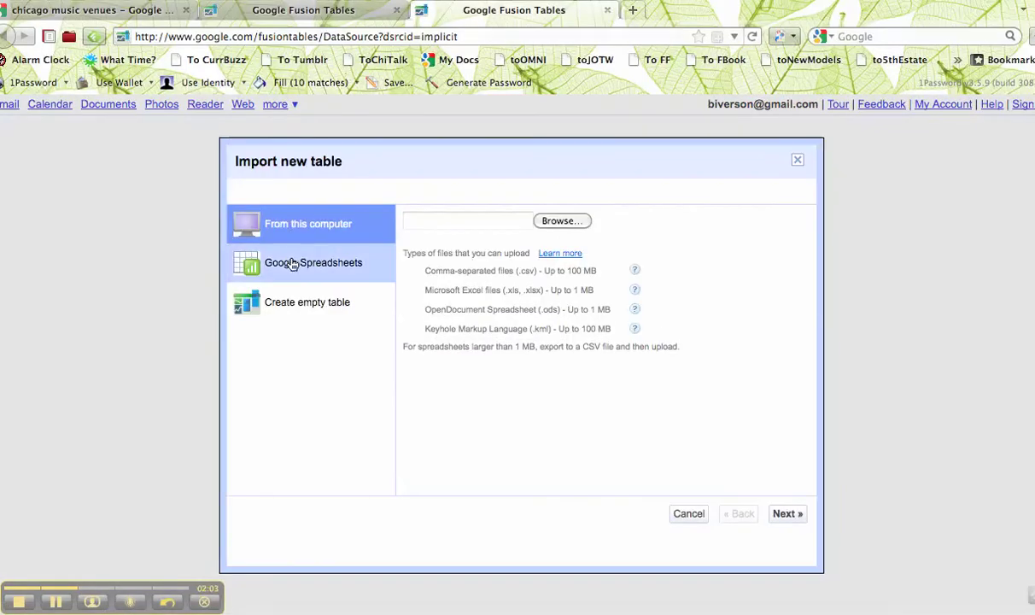
left_click(276, 252)
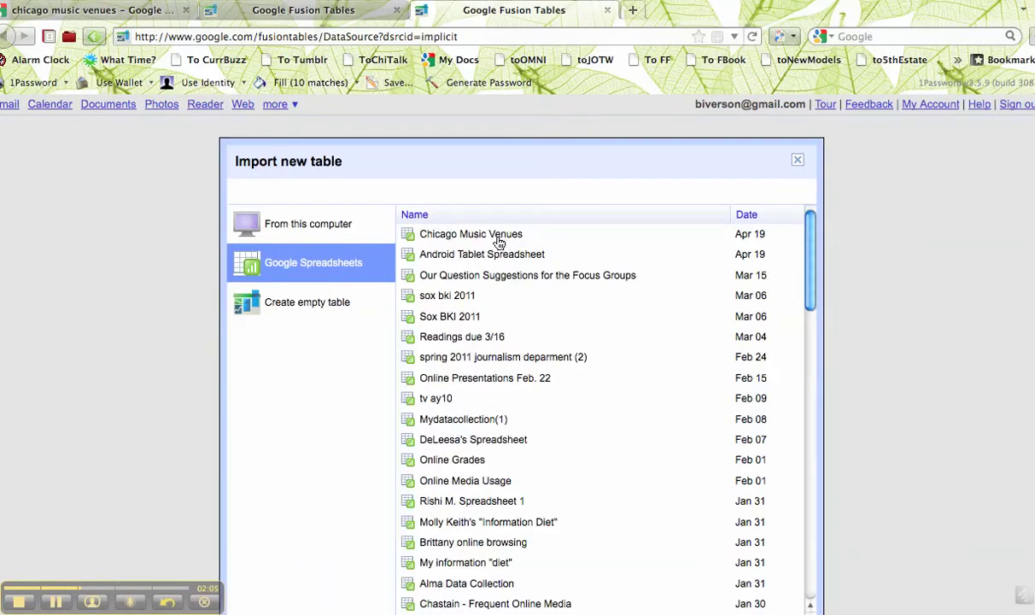
Choose the Chicago Music Venues spreadsheet for import and preview its sheets
left_click(500, 236)
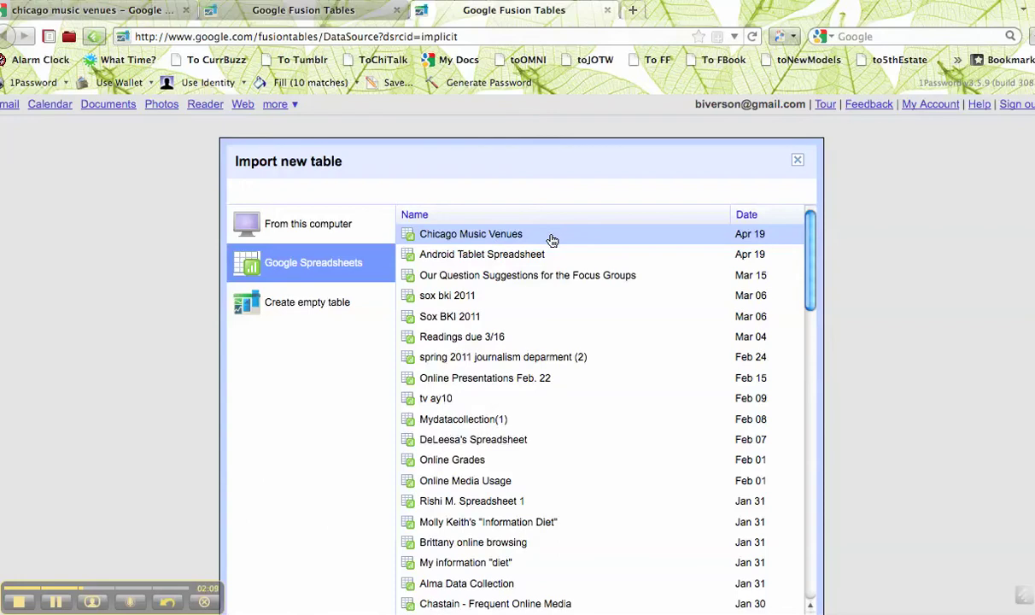
scroll(955, 343, "down", 2)
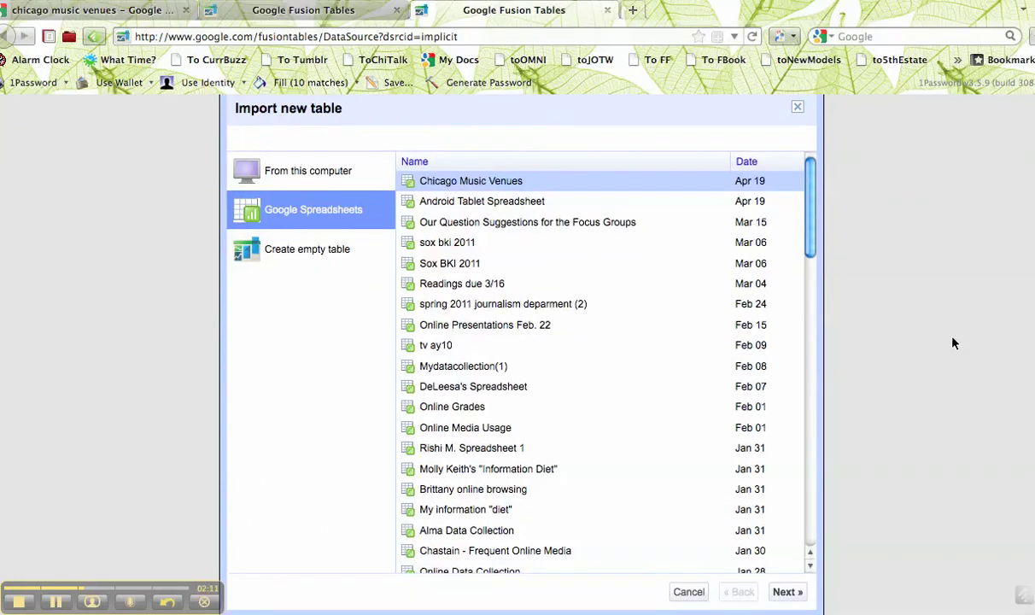
left_click(784, 593)
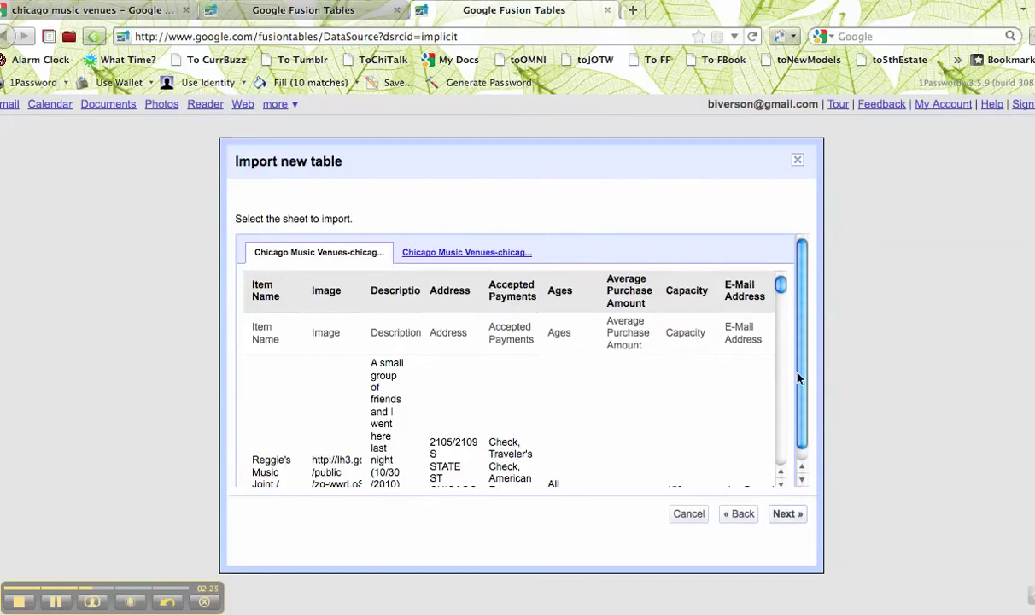
left_click_drag(799, 377, 801, 424)
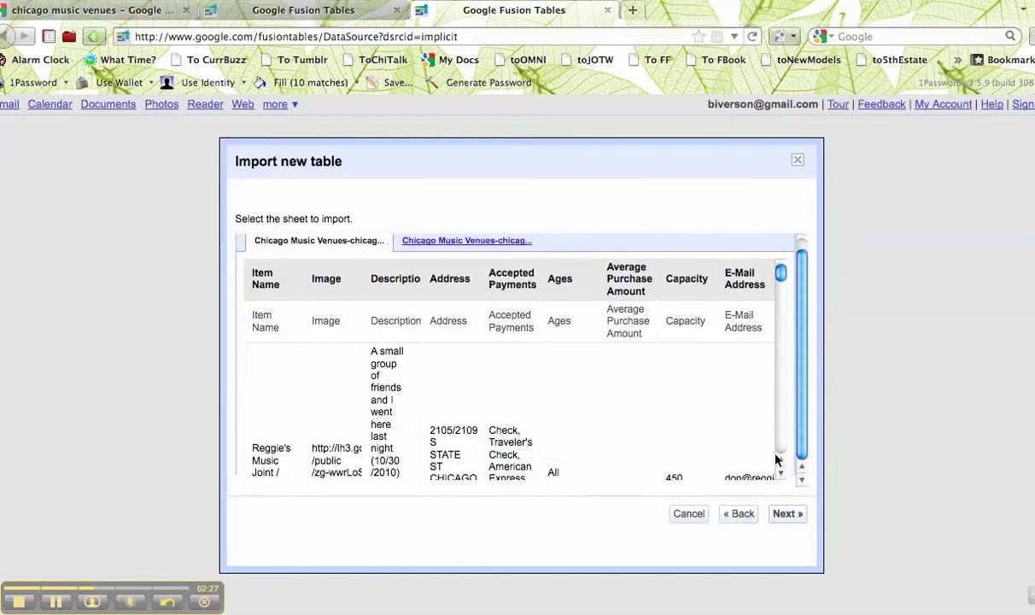
Import all venue columns except Average Purchase Amount as 'Chicago Music Venues-chicago music venues'
left_click(786, 515)
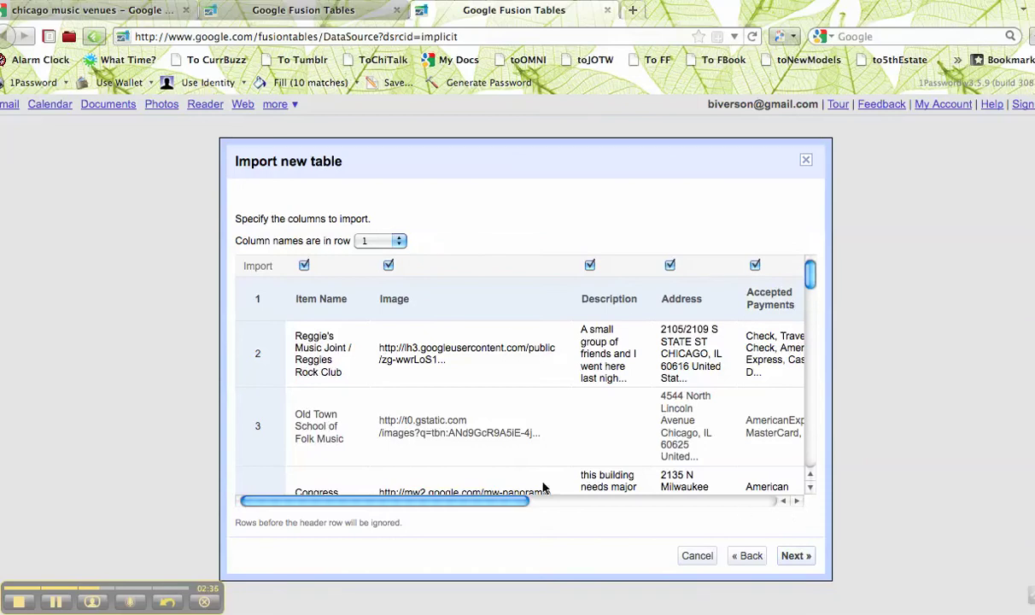
left_click_drag(513, 506, 761, 510)
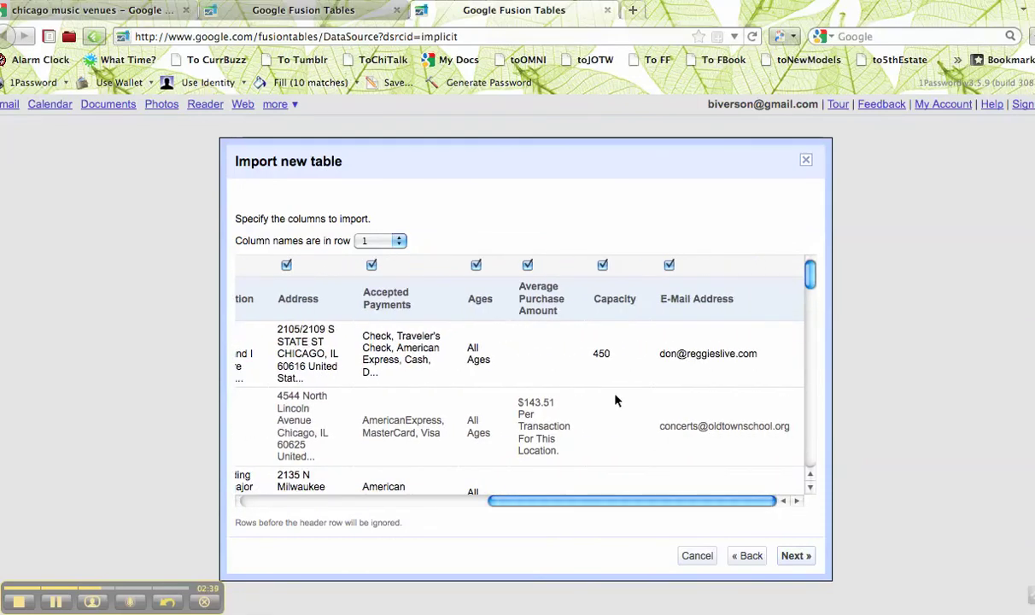
left_click(528, 266)
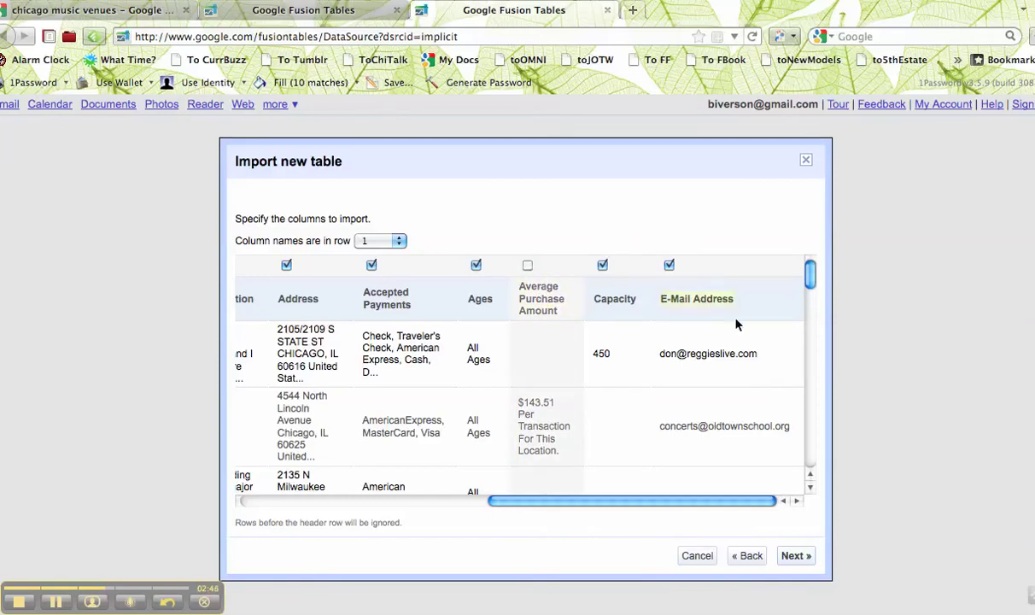
left_click(794, 556)
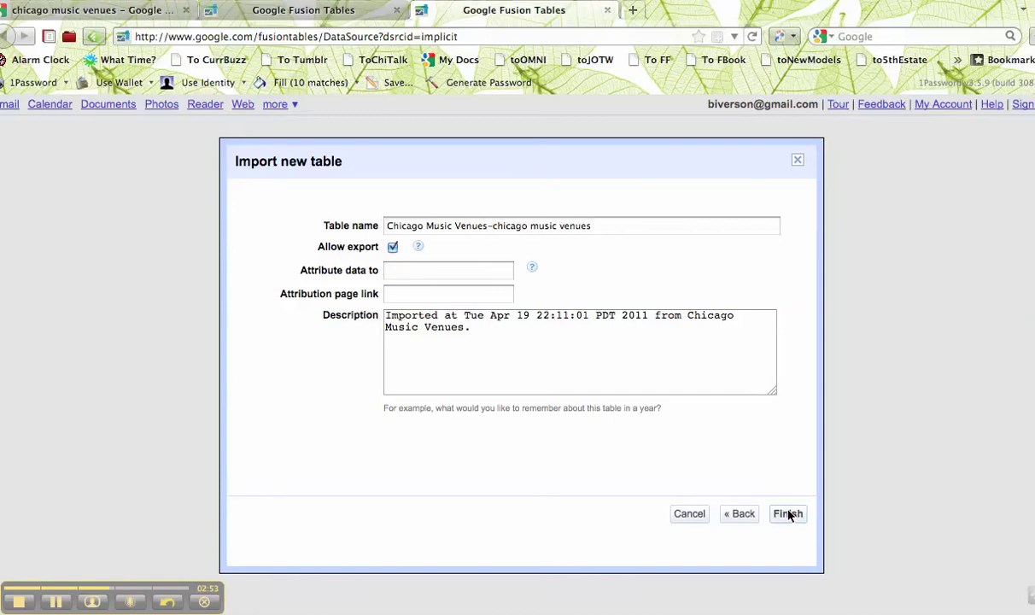
left_click(787, 514)
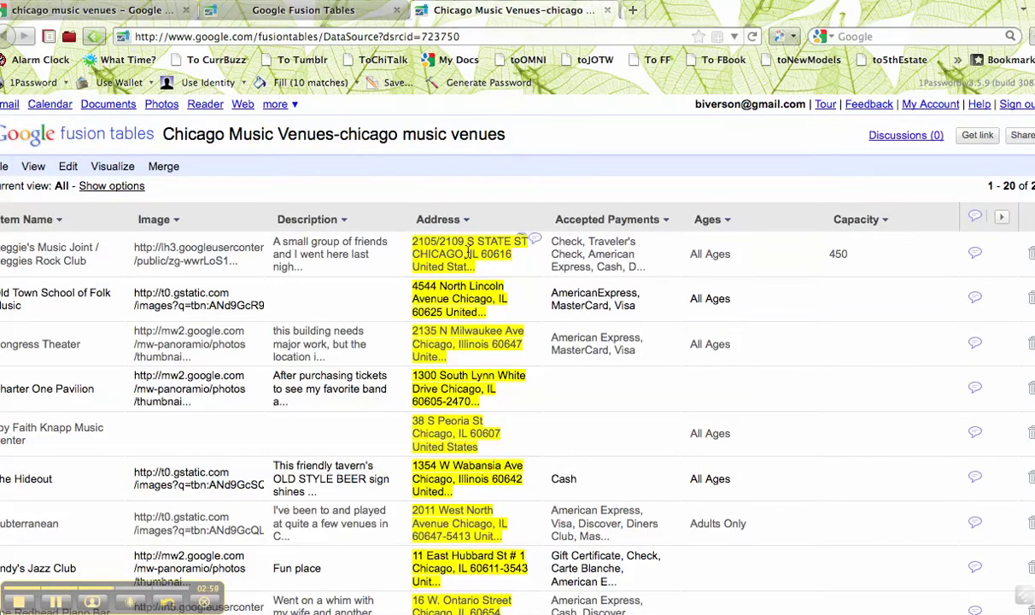
Show the venue table as a Map, geocoded from the Address column
left_click(123, 173)
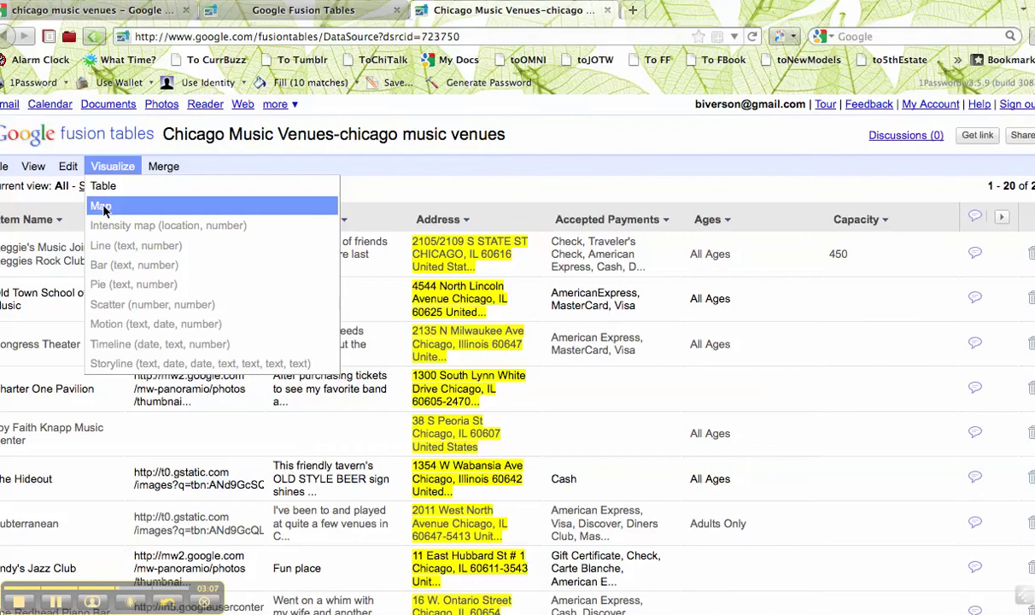
left_click(101, 207)
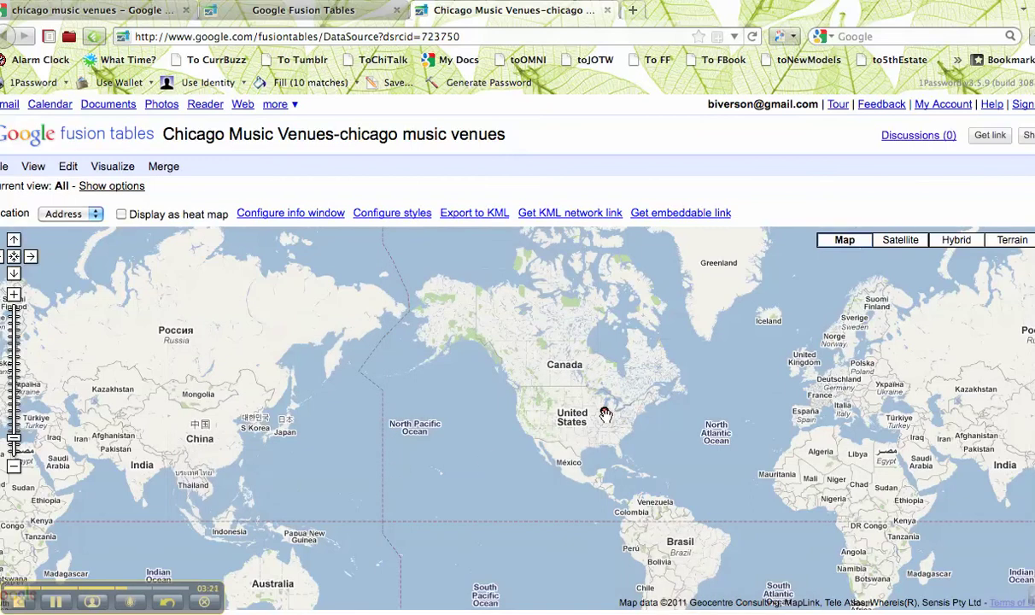
Zoom the map into Chicago and open the Jazz Institute of Chicago marker's info window
left_click(14, 294)
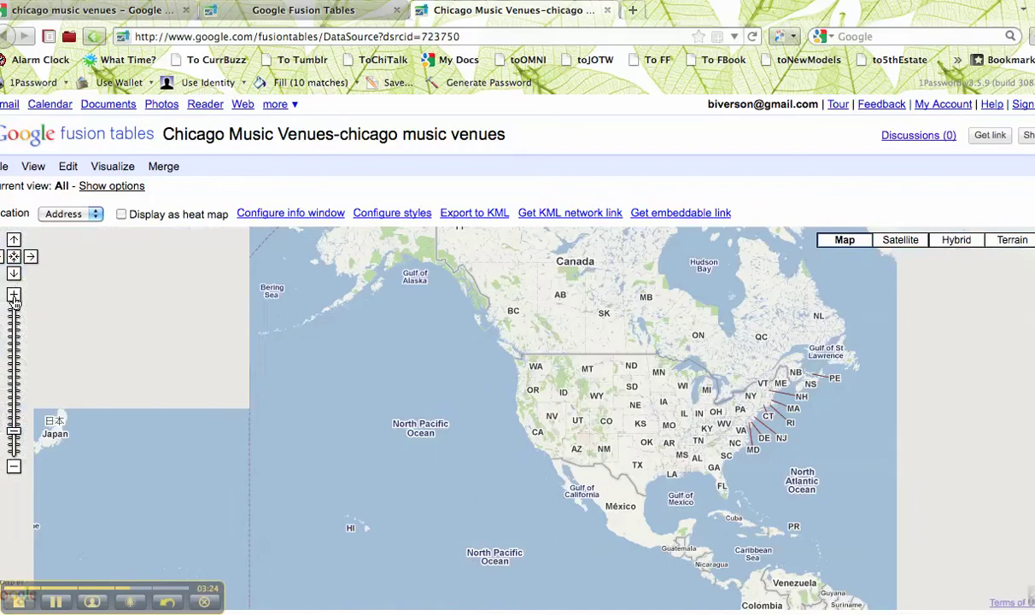
left_click(14, 295)
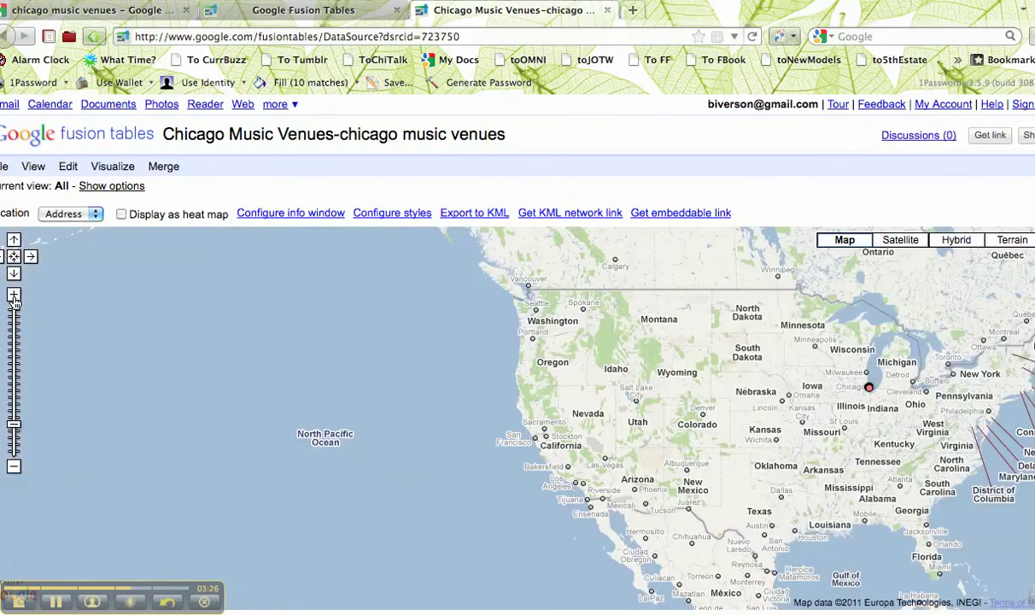
left_click_drag(913, 407, 481, 440)
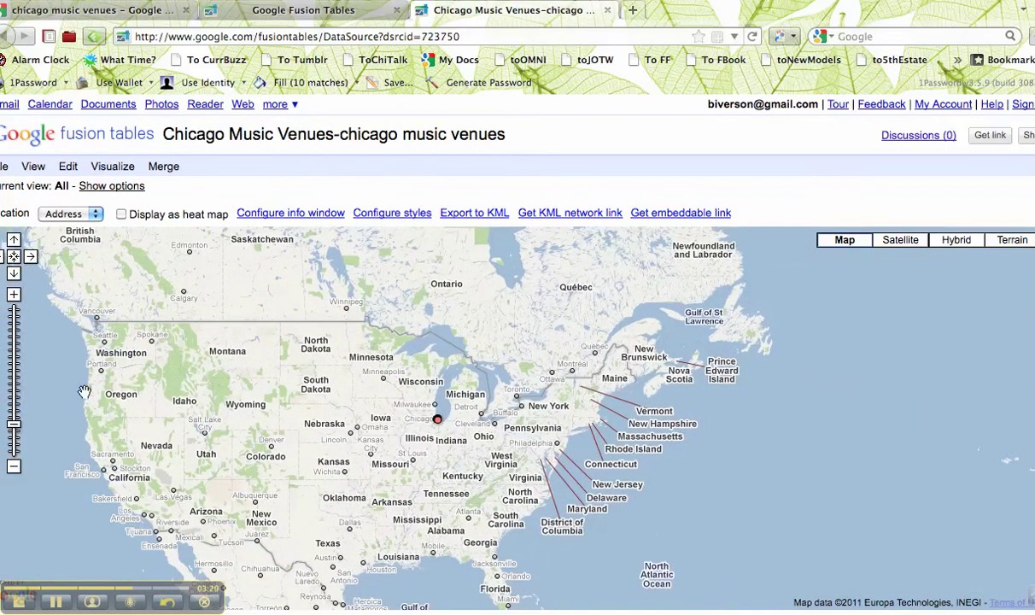
left_click(12, 294)
left_click(12, 295)
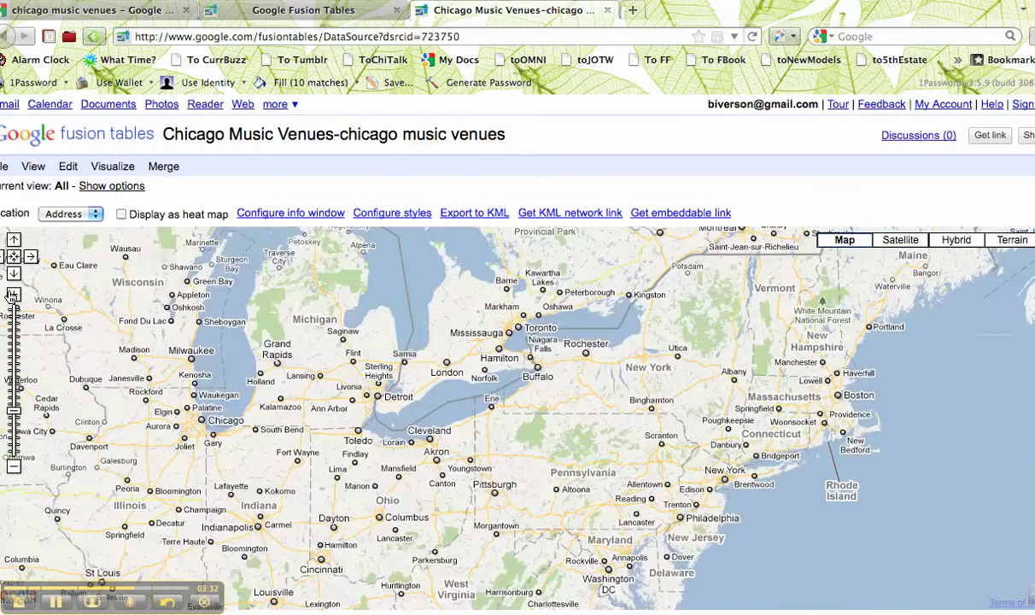
left_click(12, 295)
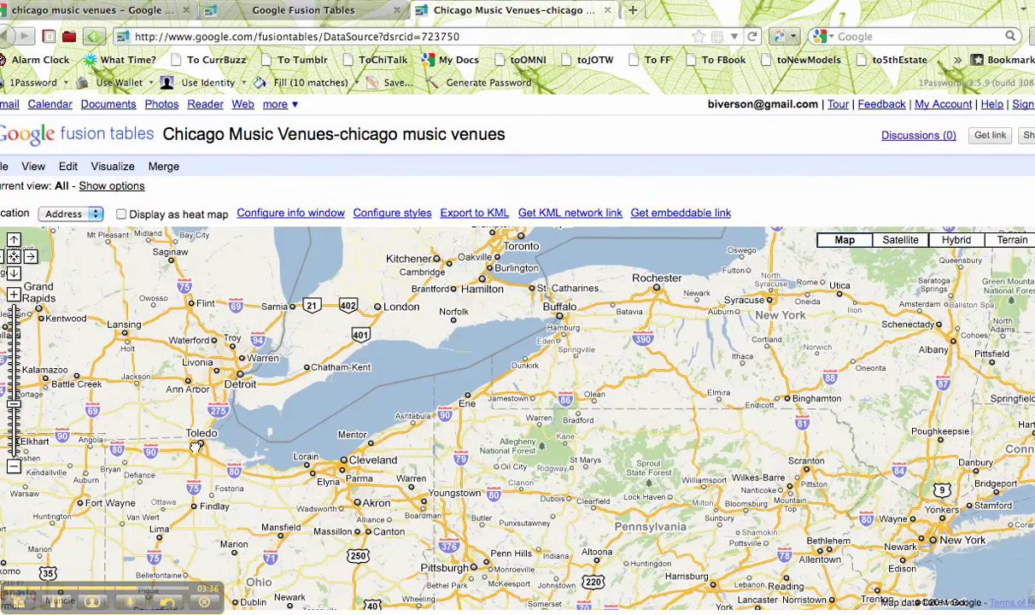
left_click_drag(184, 419, 469, 464)
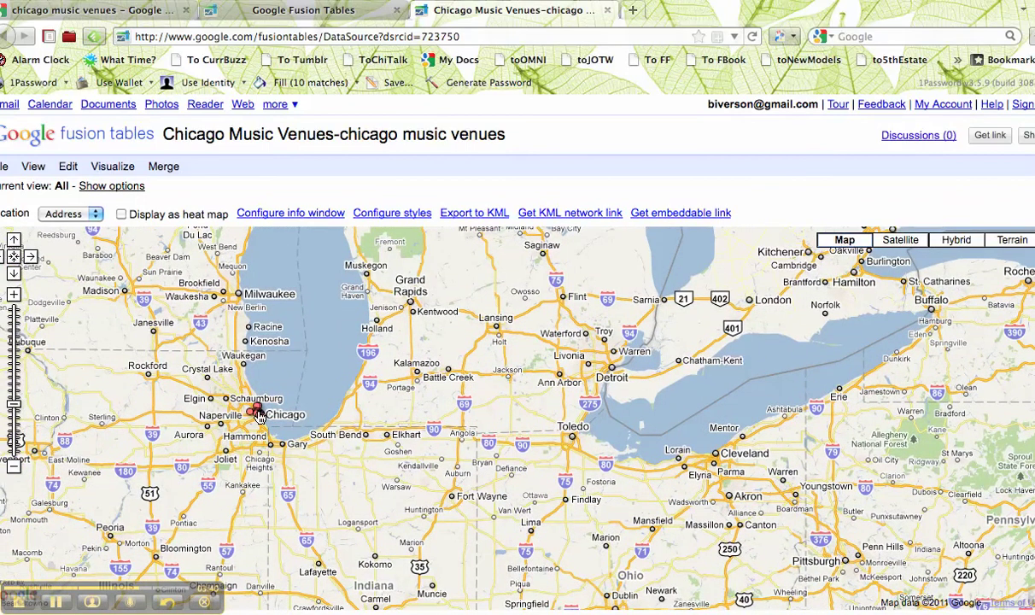
left_click(260, 417)
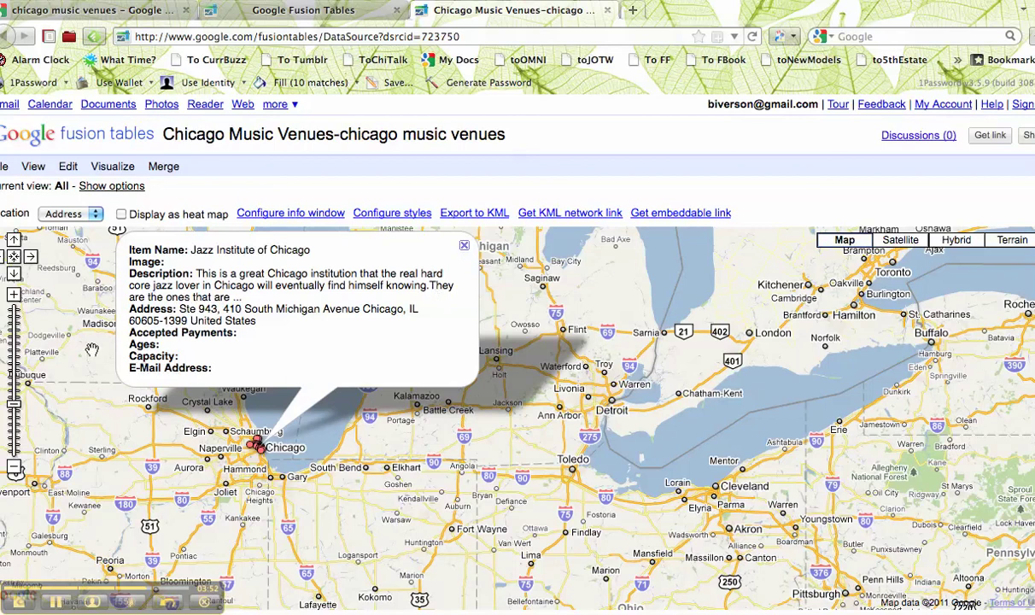
Zoom three levels closer on Chicago and Lake Michigan, closing the Jazz Institute of Chicago info window
left_click(14, 295)
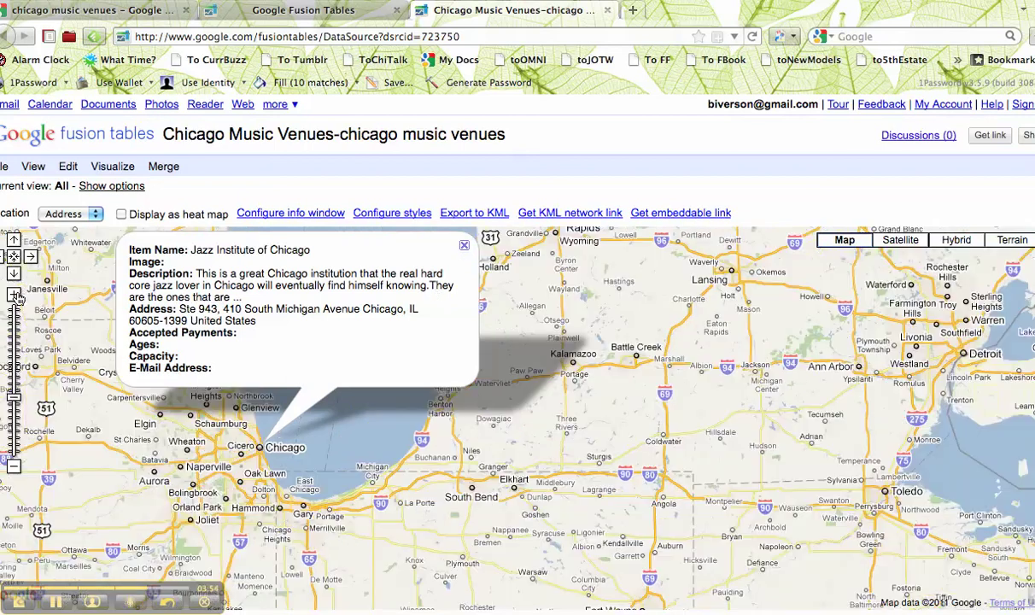
left_click(15, 295)
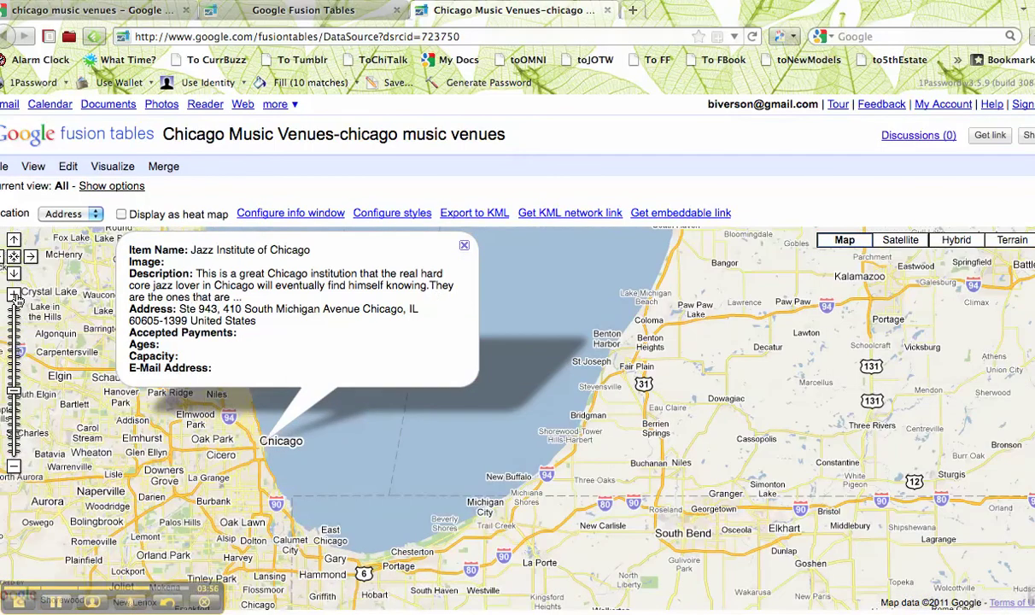
left_click(464, 246)
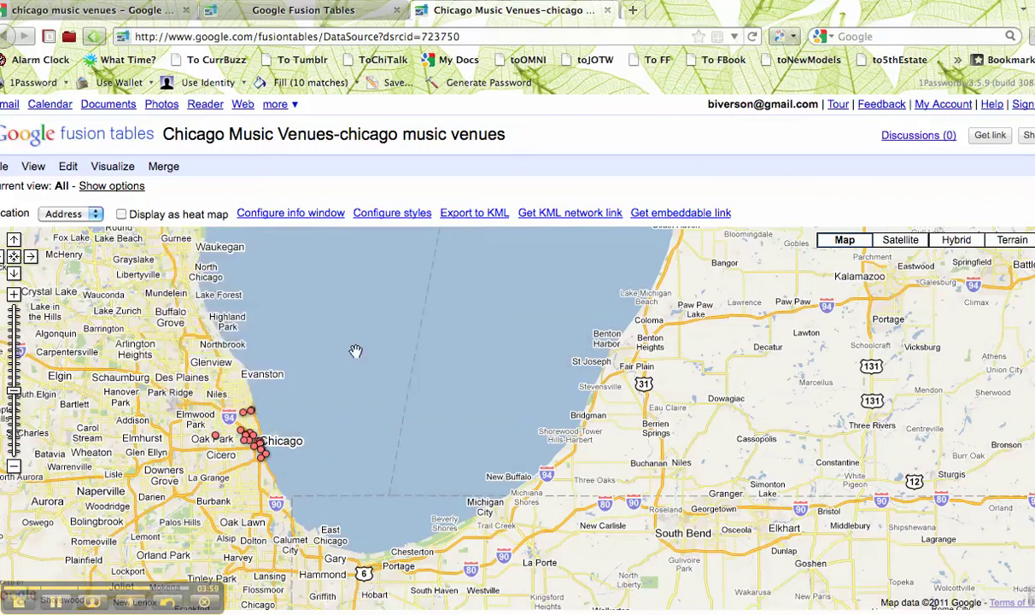
left_click(13, 295)
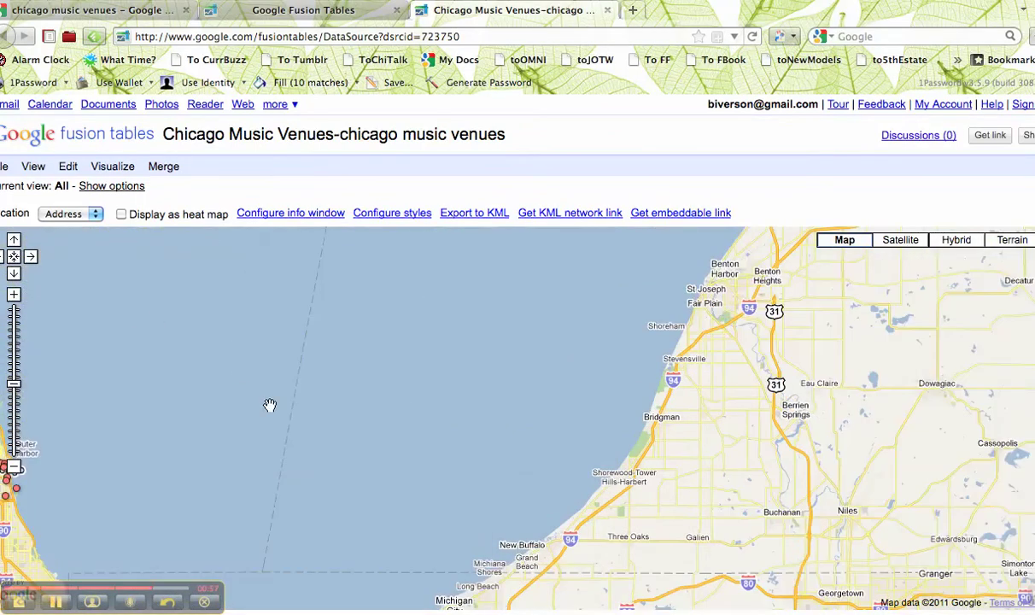
left_click_drag(241, 465, 452, 411)
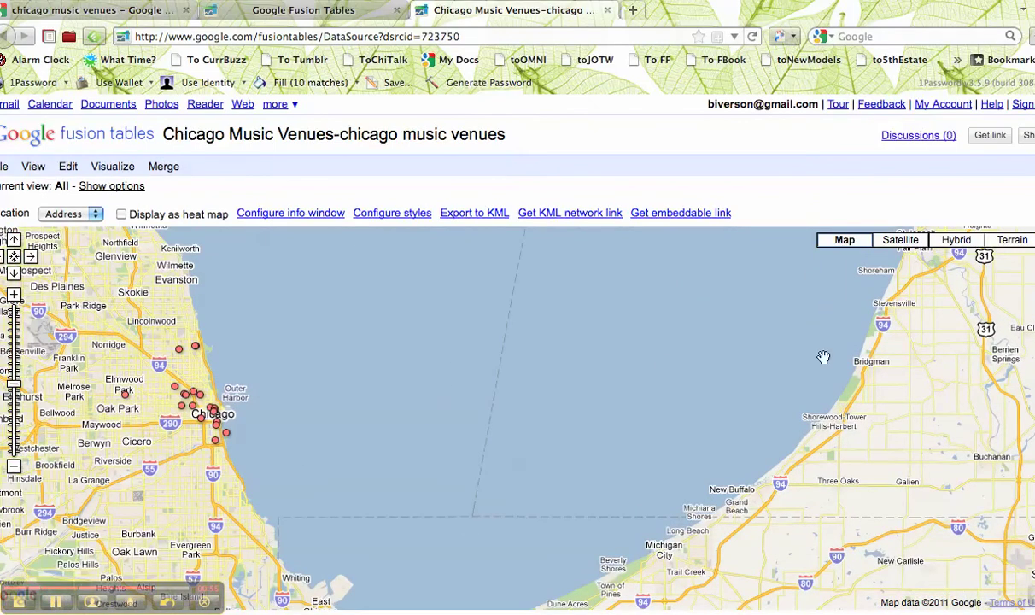
Switch the map to Hybrid satellite view and recenter it on the Chicago venue markers
left_click(948, 245)
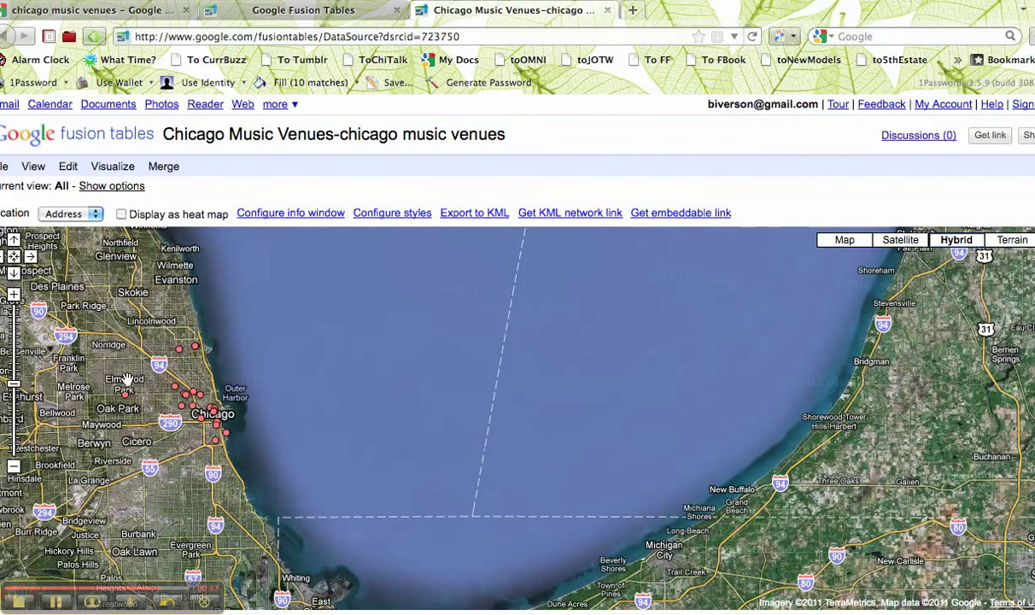
left_click_drag(129, 369, 182, 390)
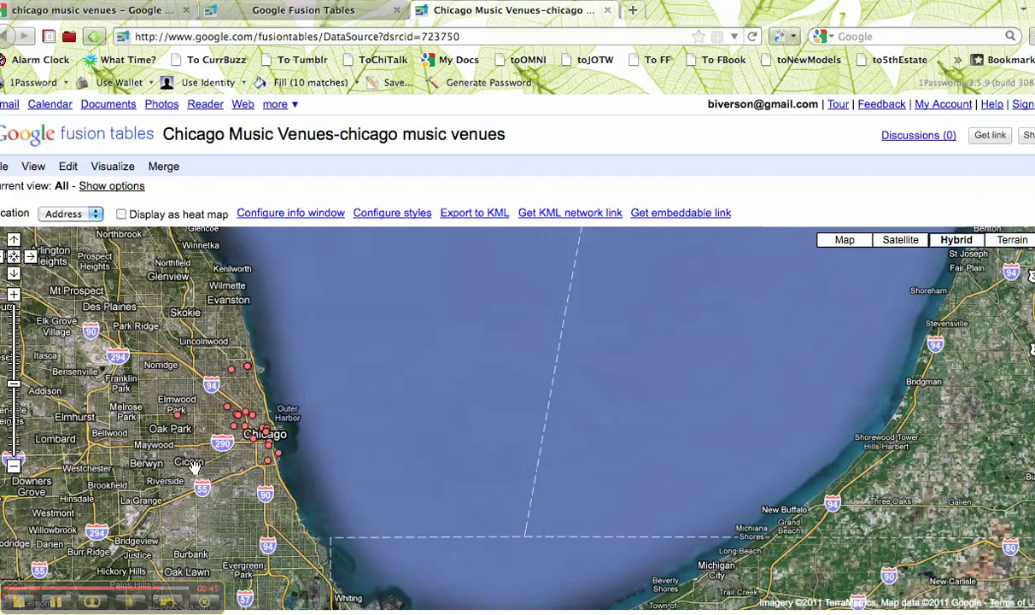